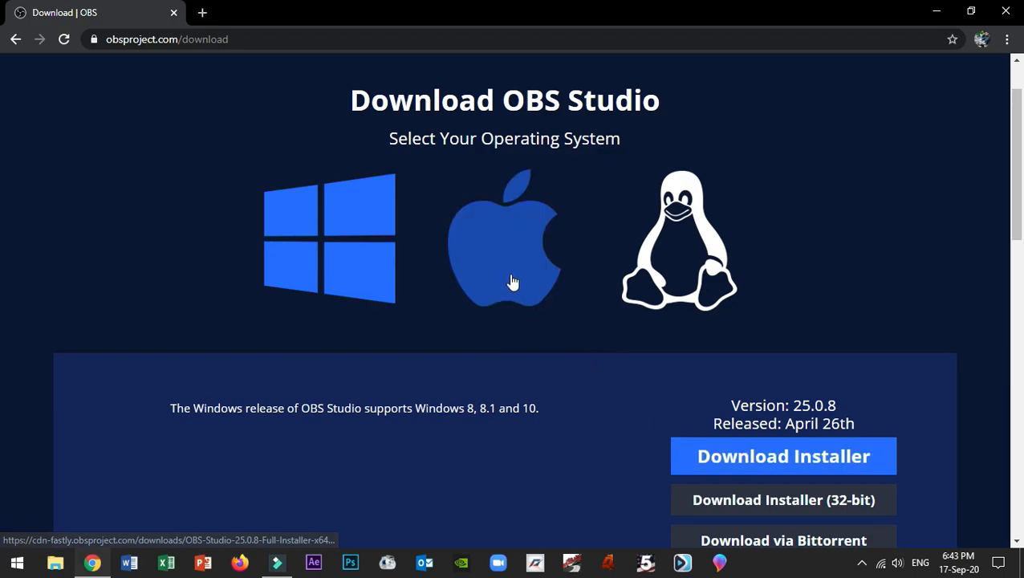
View the macOS and Linux releases of OBS Studio and return to the Windows release.
left_click(514, 281)
left_click(670, 265)
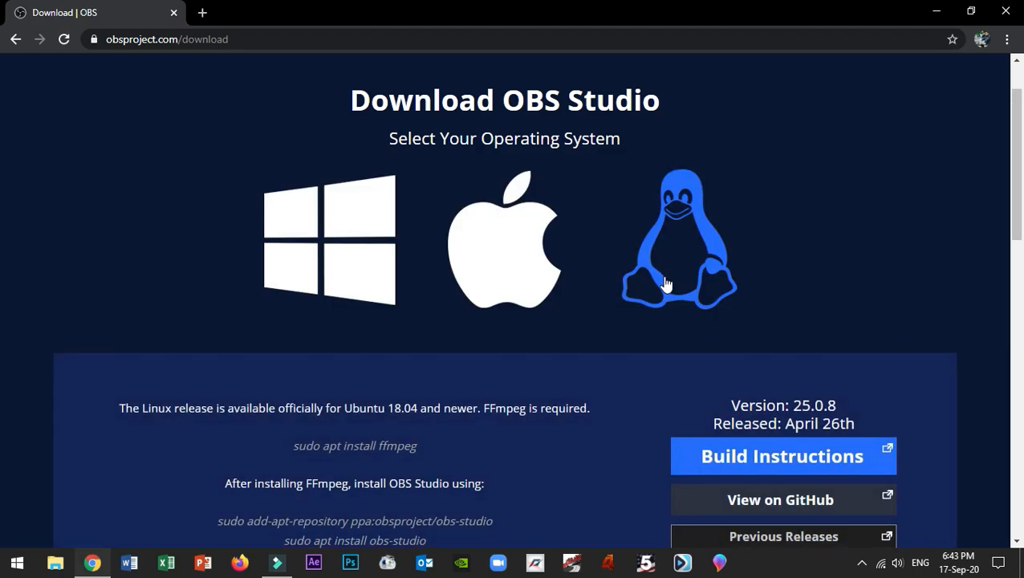
left_click(350, 255)
scroll(351, 255, "down", 1)
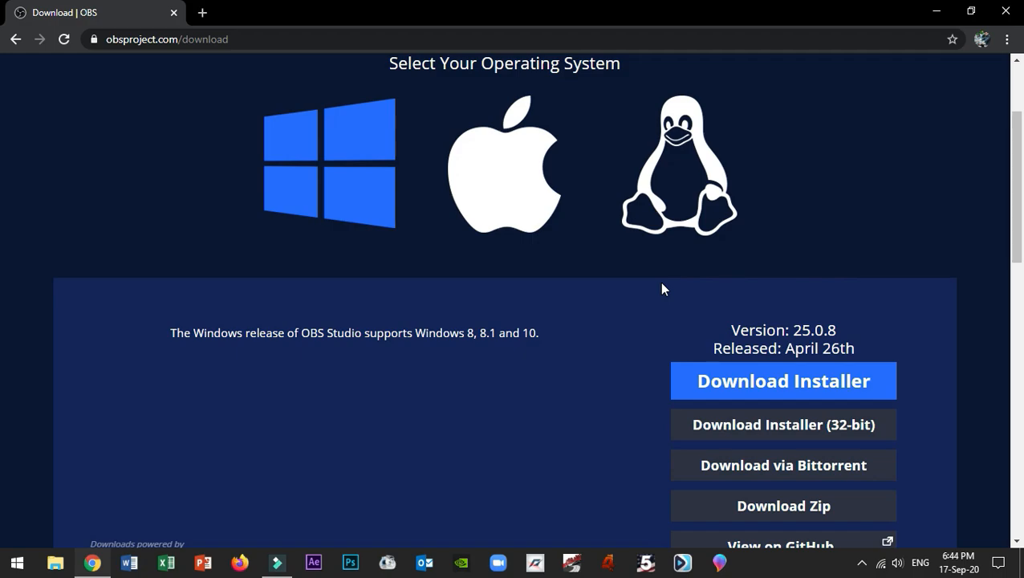
Check the computer's system type in the properties of This PC in File Explorer.
left_click(56, 563)
right_click(62, 134)
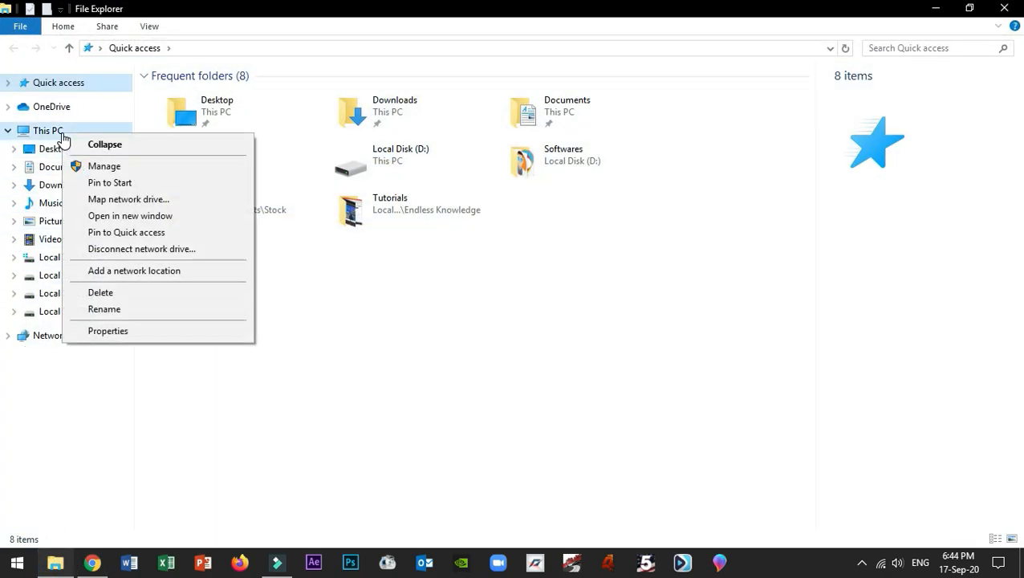
left_click(110, 331)
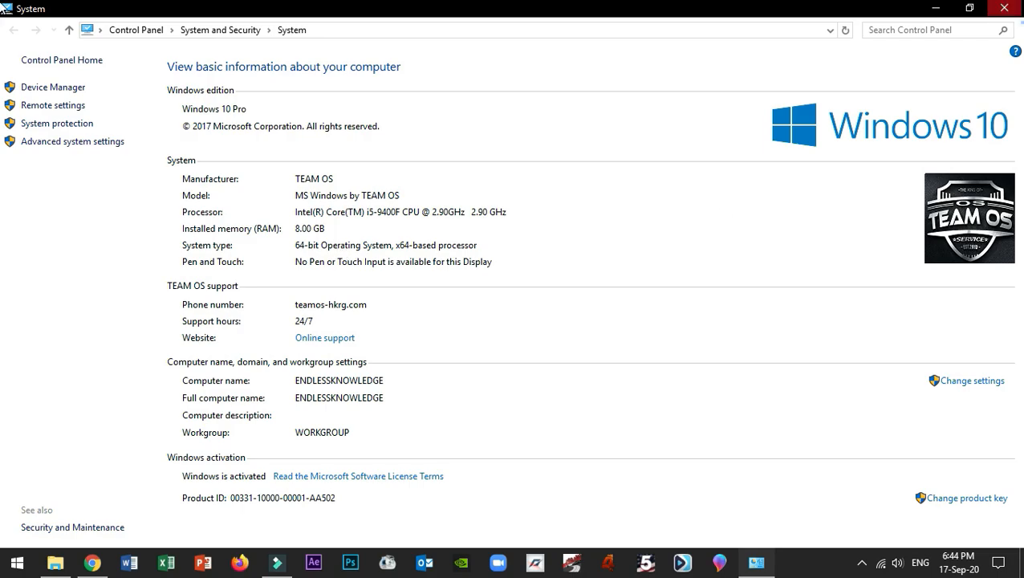
left_click(1004, 8)
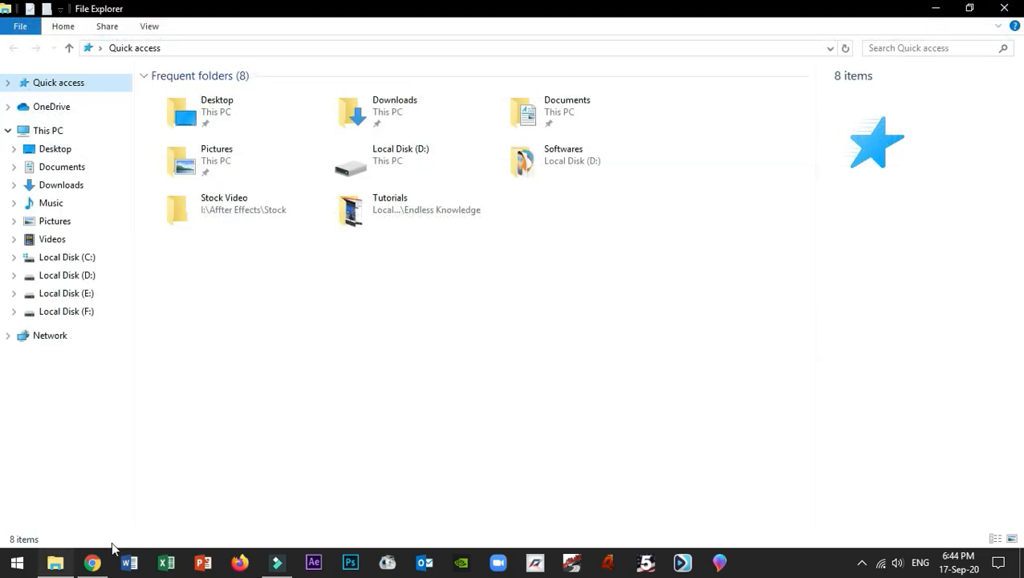
Back in Chrome, download the main Windows installer of OBS Studio 25.0.8 and show the downloaded file in its folder.
left_click(93, 562)
scroll(585, 418, "down", 1)
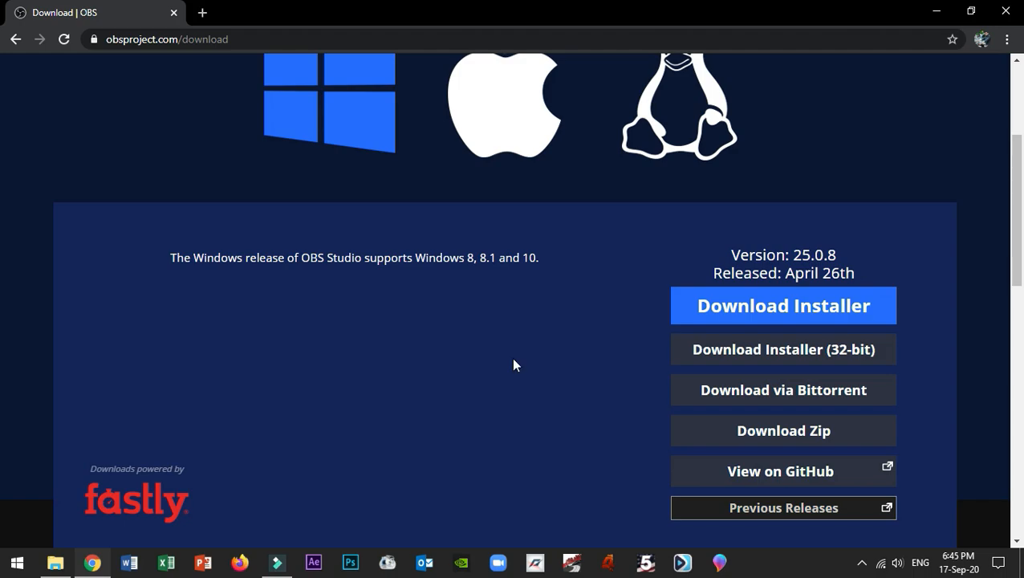
left_click(879, 316)
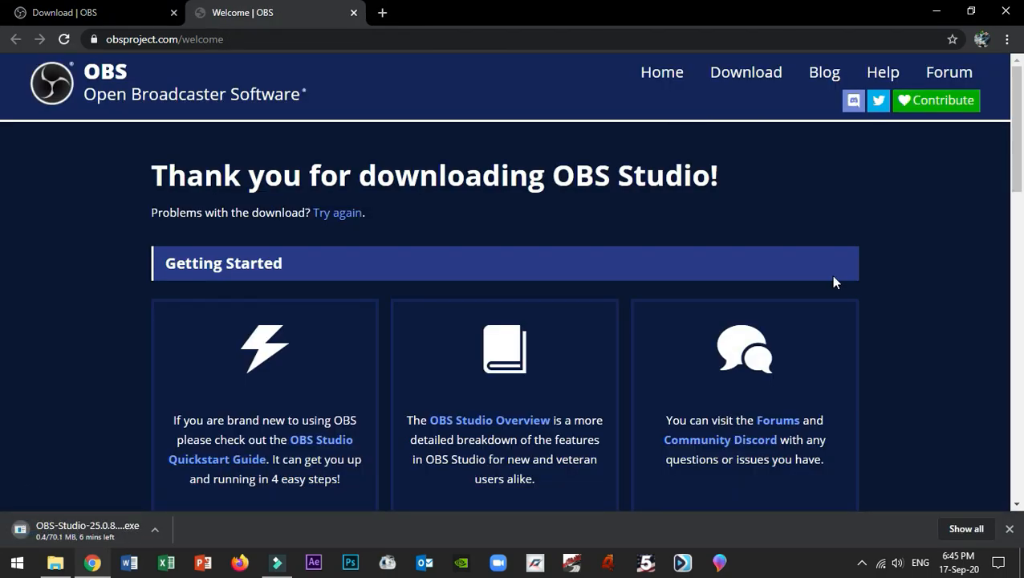
left_click(959, 530)
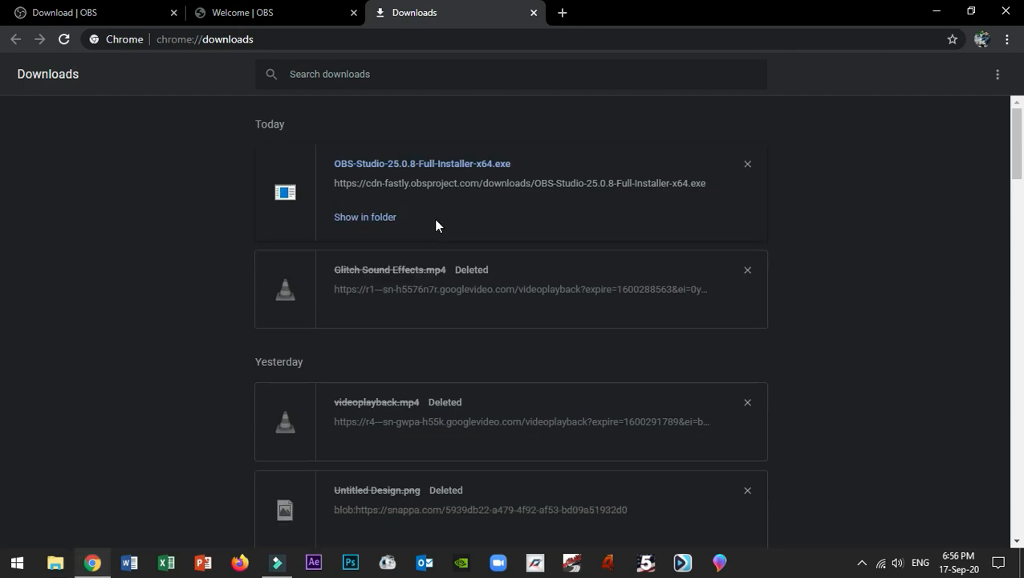
left_click(392, 219)
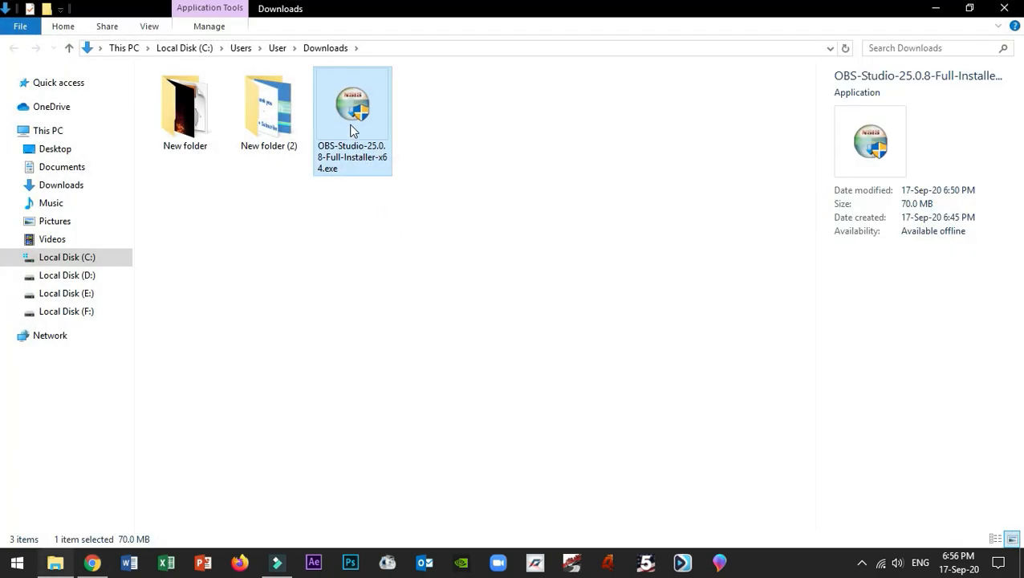
Install OBS Studio 25.0.8 from the downloaded installer into C:\Program Files\obs-studio and finish setup without launching the program.
right_click(354, 117)
left_click(475, 140)
left_click_drag(475, 143, 483, 213)
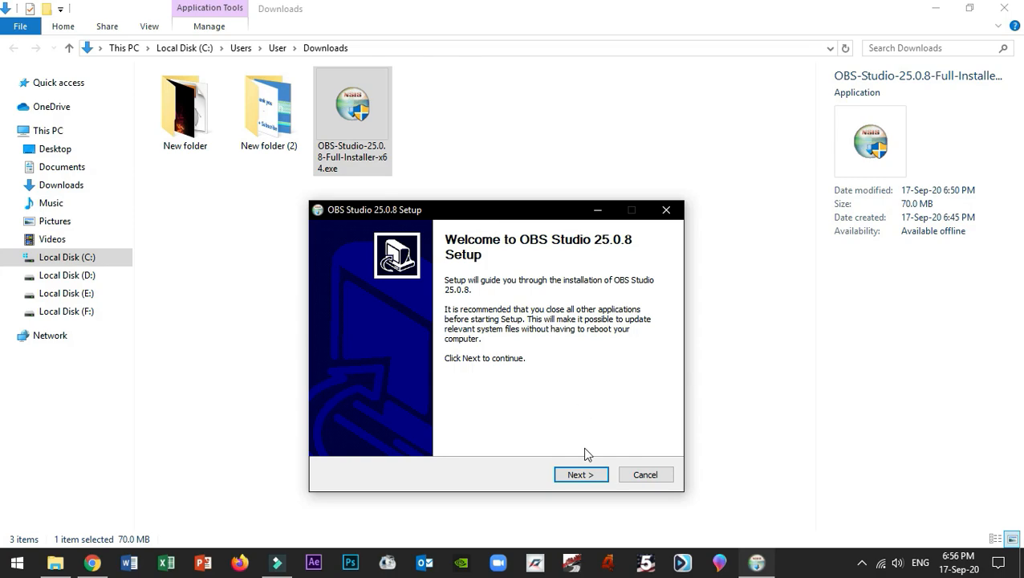
left_click(594, 475)
left_click(594, 475)
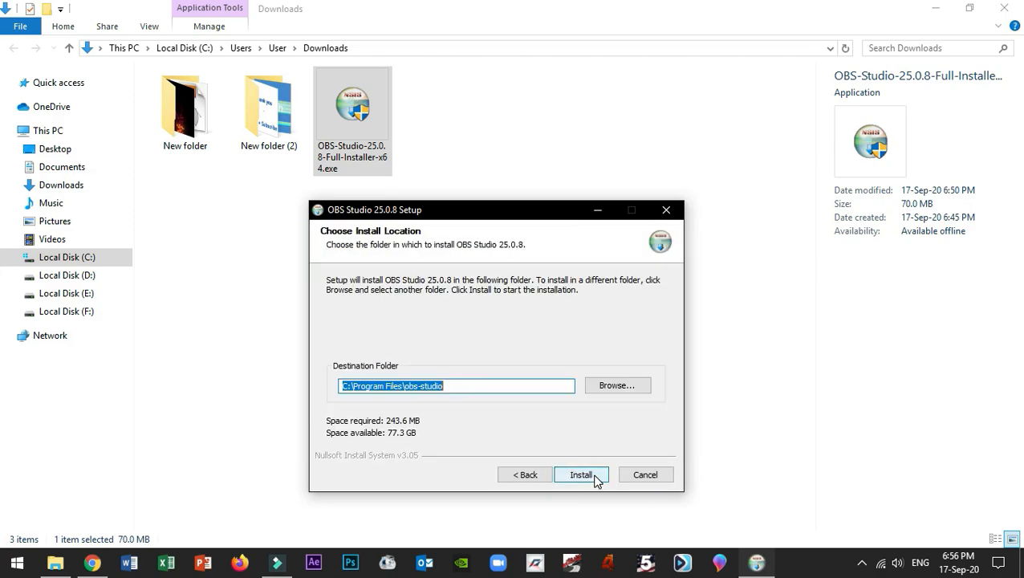
left_click(581, 475)
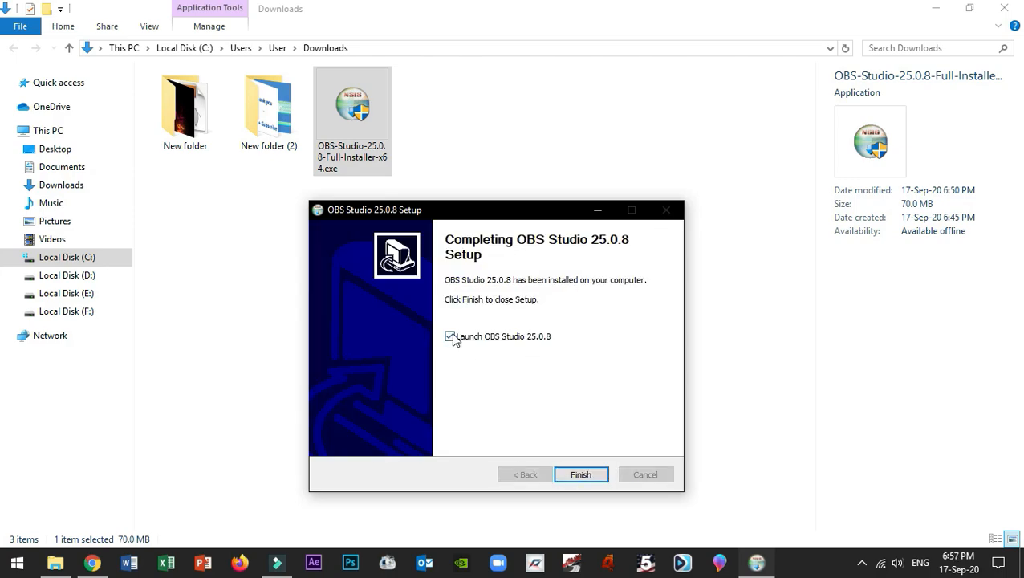
left_click(450, 336)
left_click(581, 475)
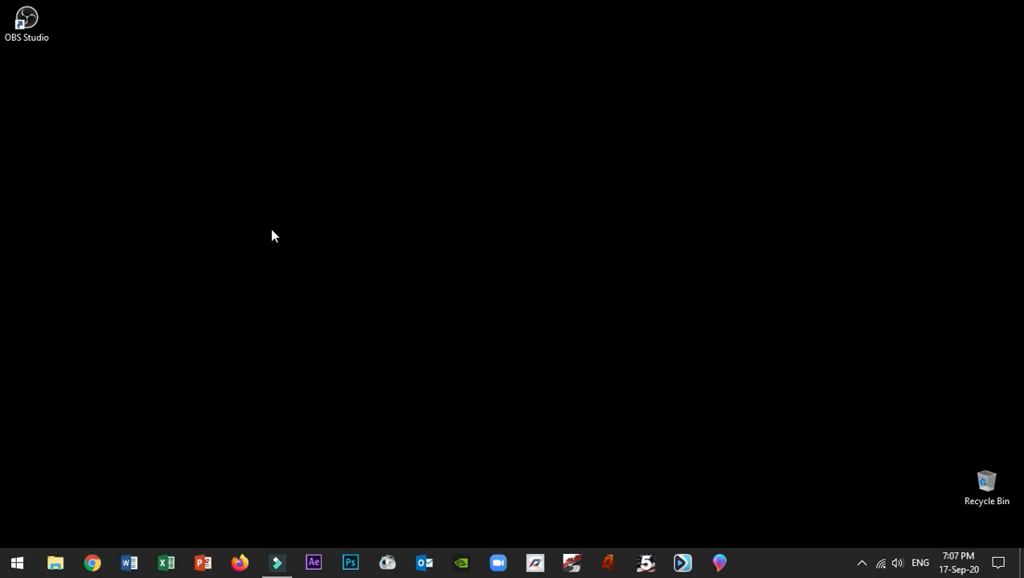
Launch OBS Studio and apply the Auto-Configuration Wizard settings optimized just for recording, with the current 1360x768 canvas and 60 FPS preferred.
double_click(34, 29)
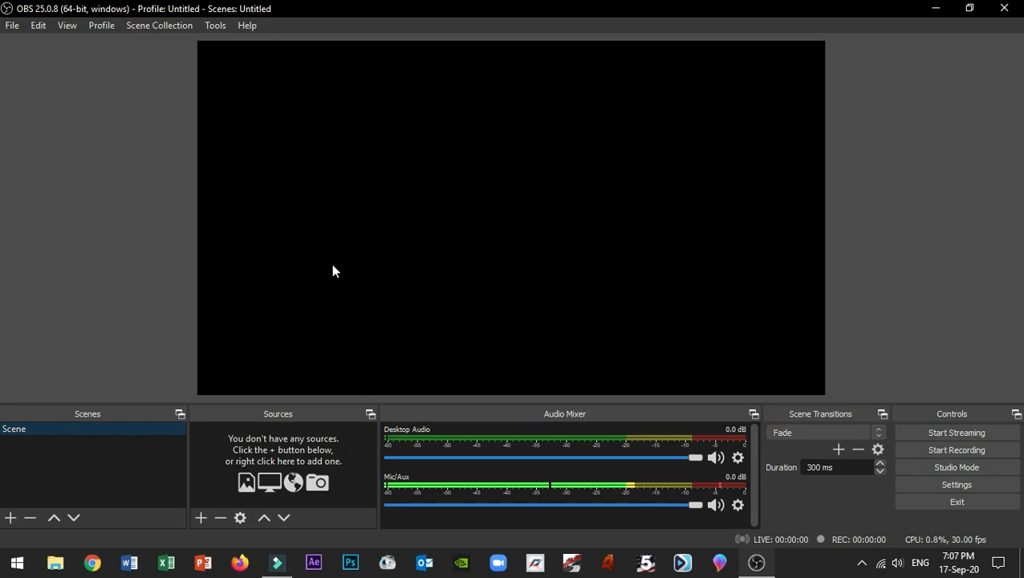
left_click(215, 27)
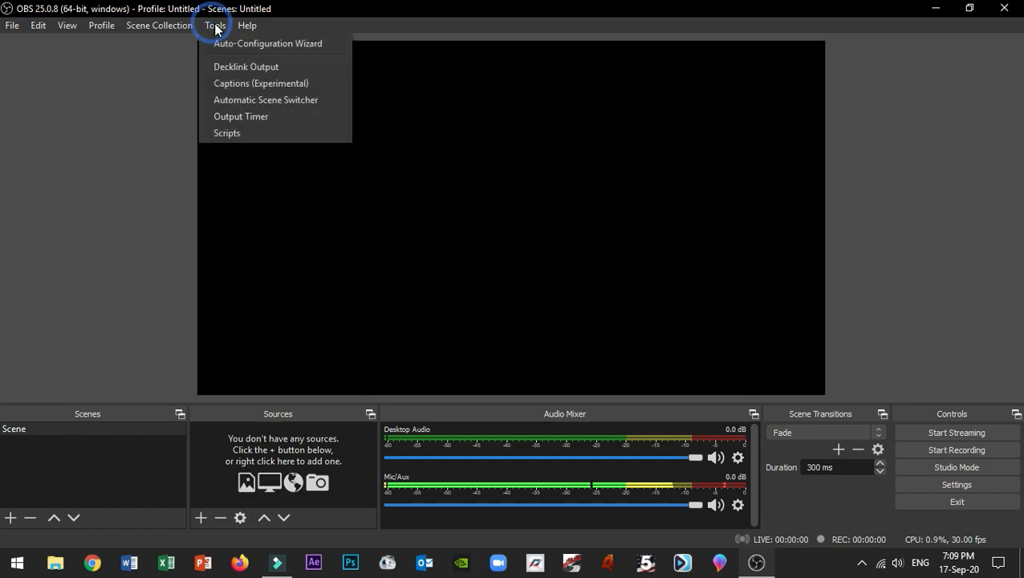
left_click(326, 50)
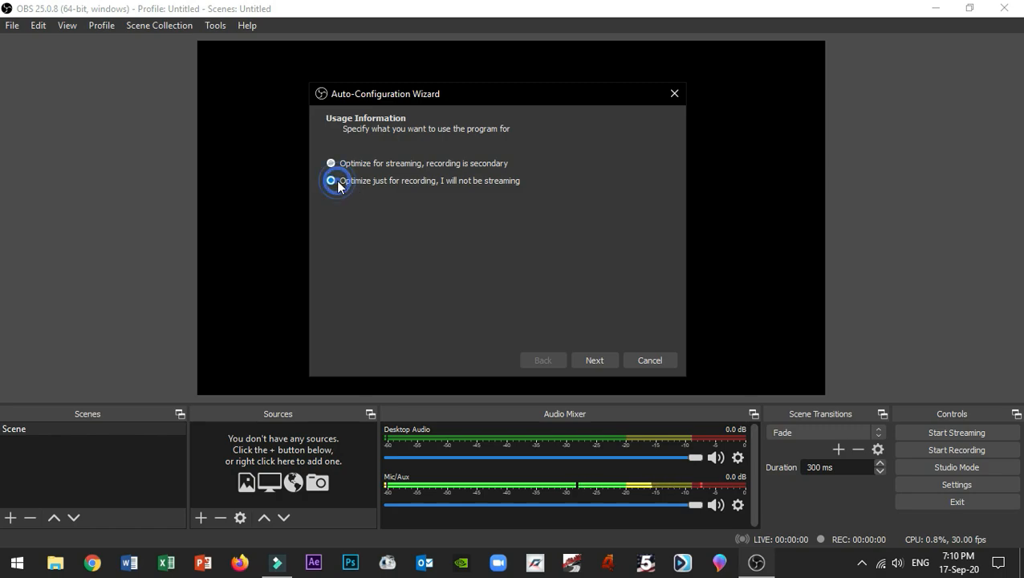
left_click(336, 179)
left_click(595, 360)
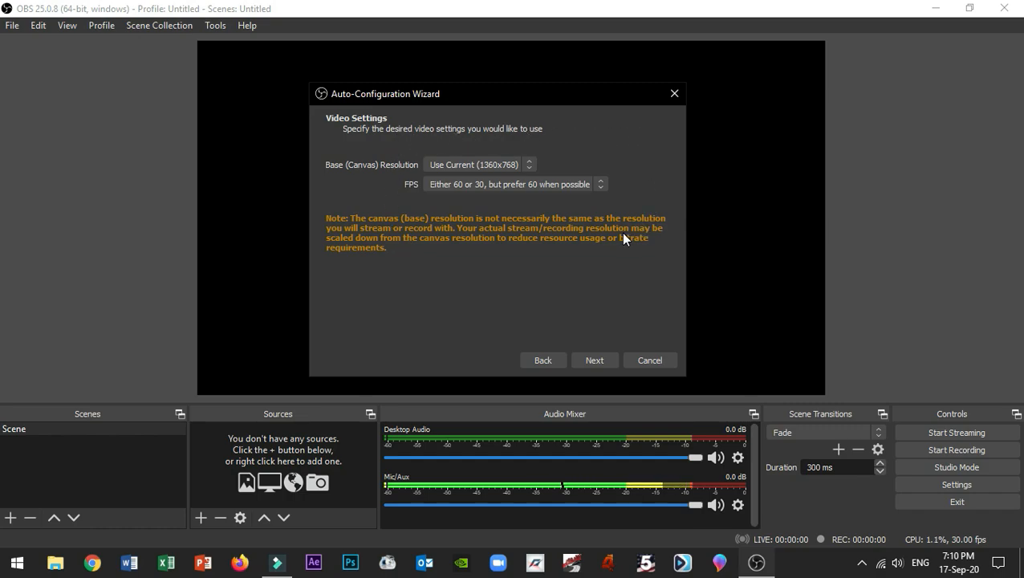
left_click(595, 360)
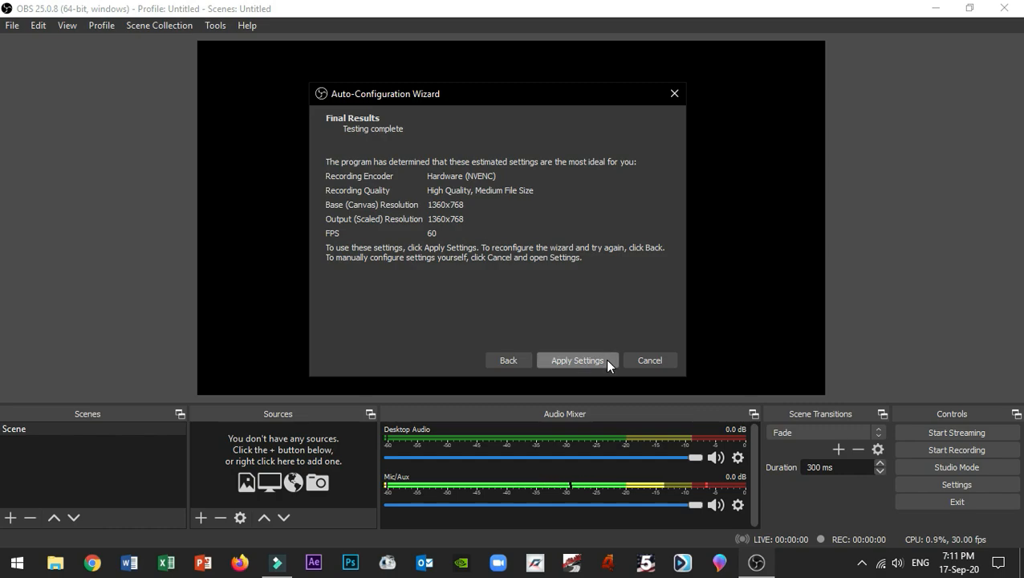
left_click(577, 360)
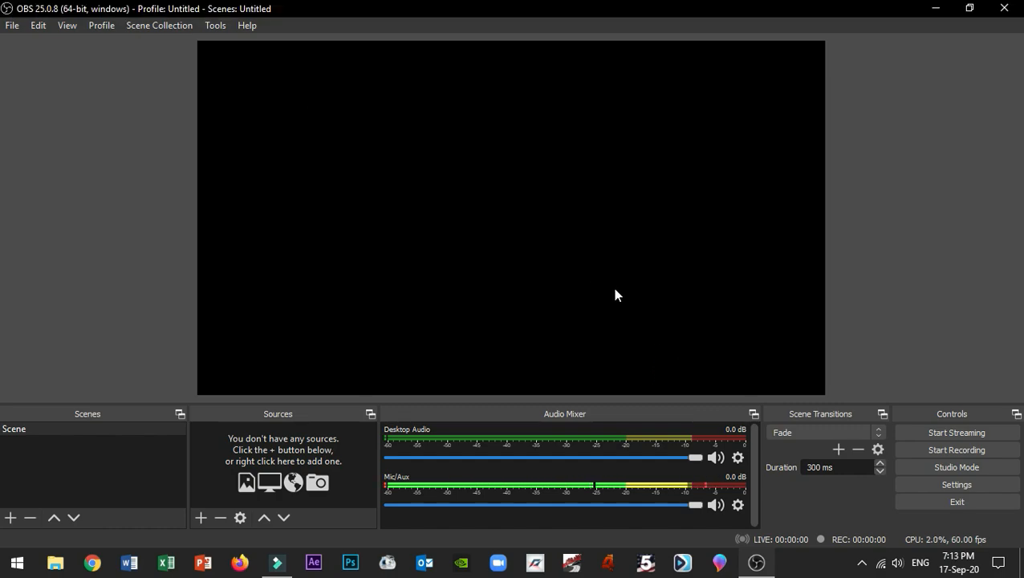
Add a Display Capture source named AOC that captures Display 1 including the cursor.
left_click(1008, 453)
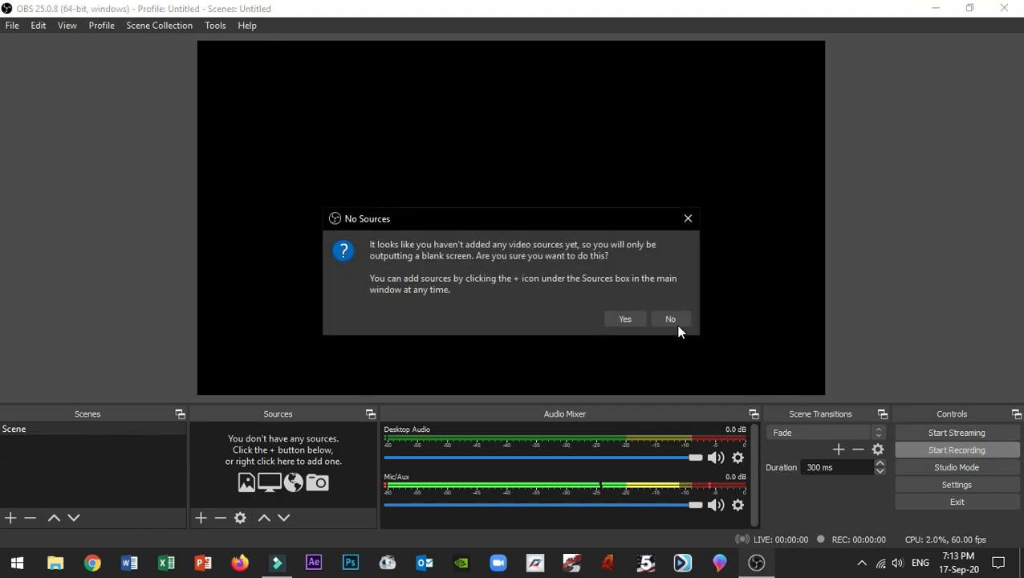
left_click(673, 321)
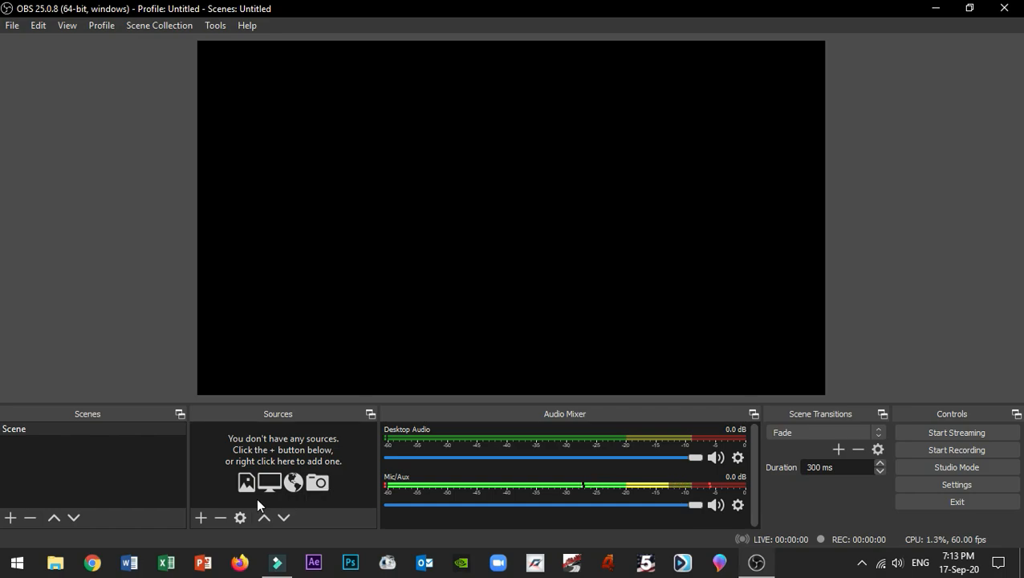
left_click(201, 518)
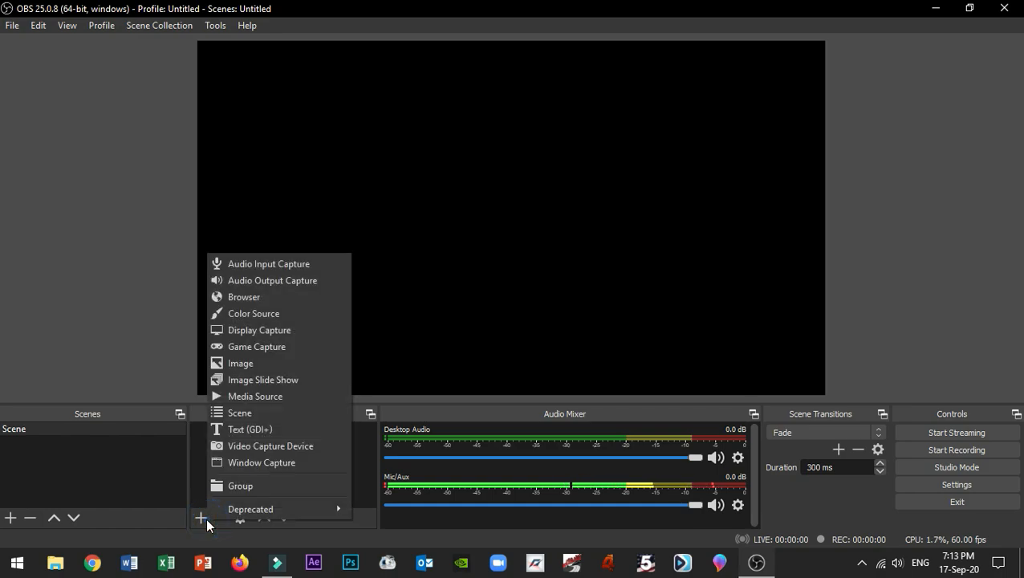
left_click(290, 331)
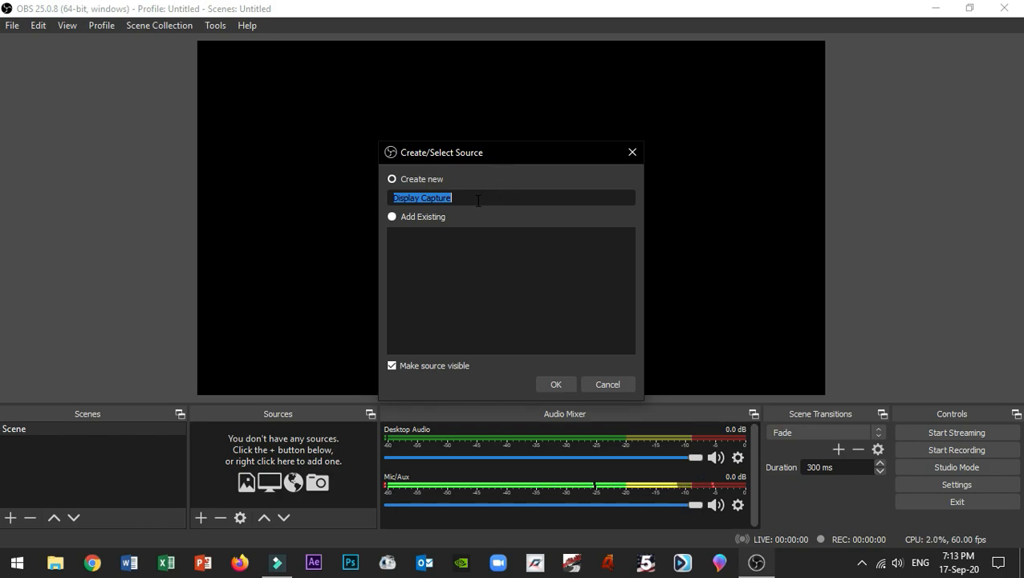
key("BackSpace")
type("AOC")
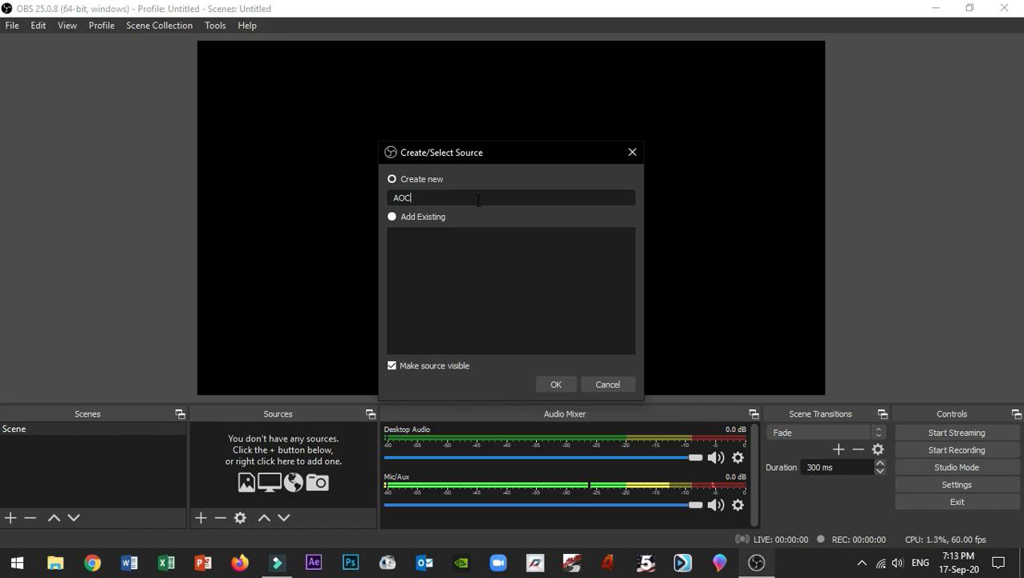
left_click(556, 383)
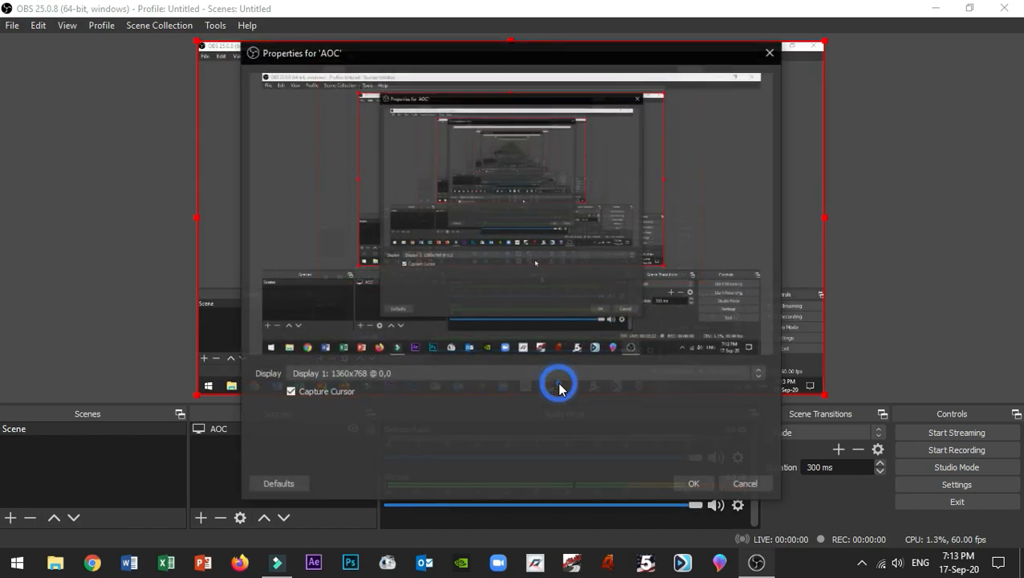
left_click(692, 487)
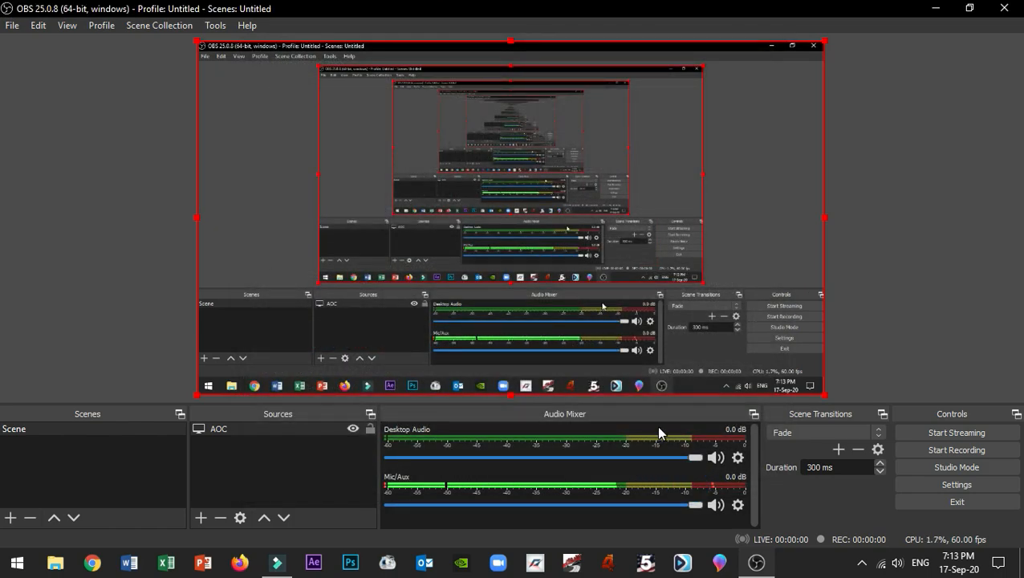
Record a test clip of the display about 7 seconds long.
left_click(956, 452)
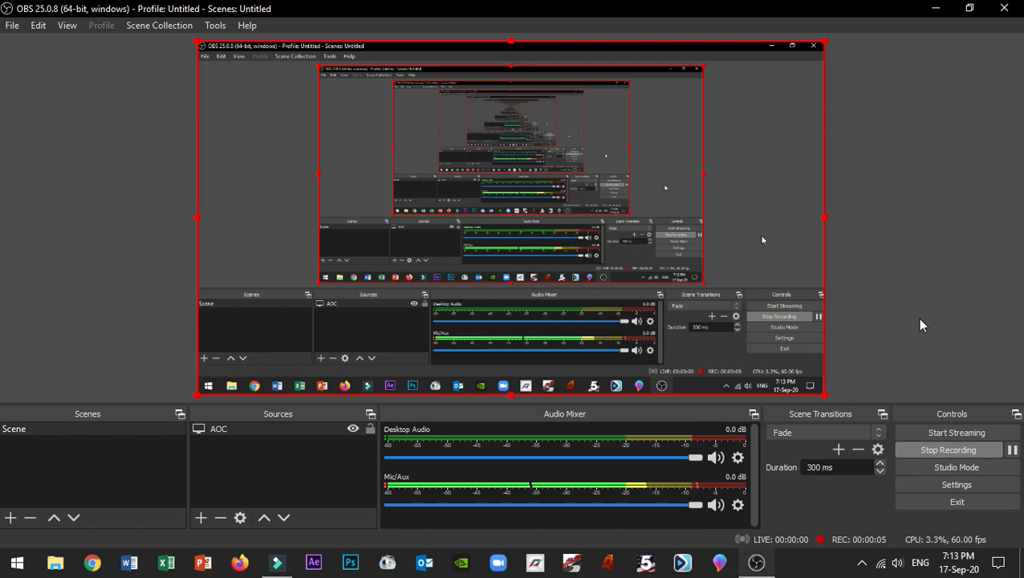
left_click(951, 451)
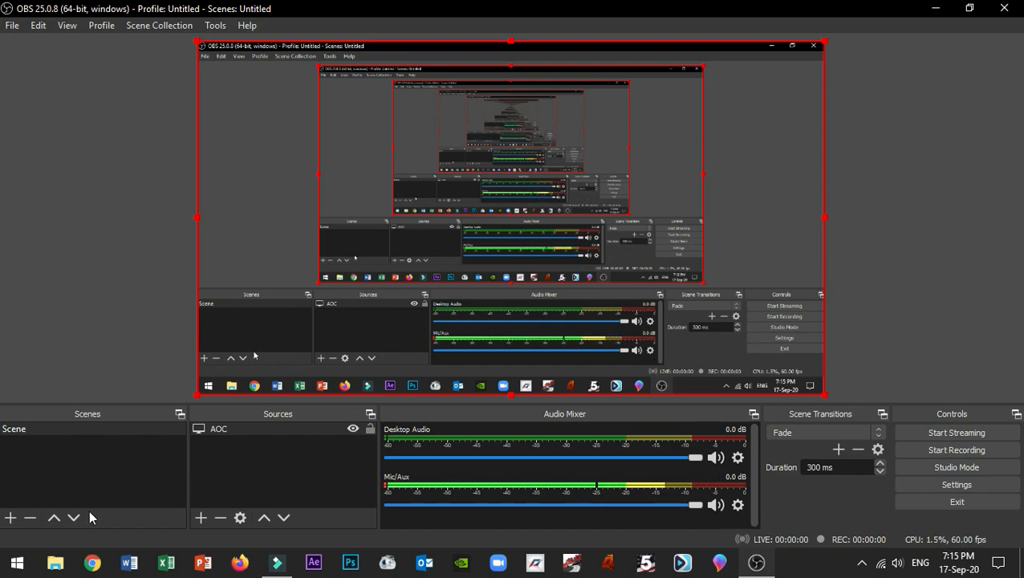
left_click(55, 562)
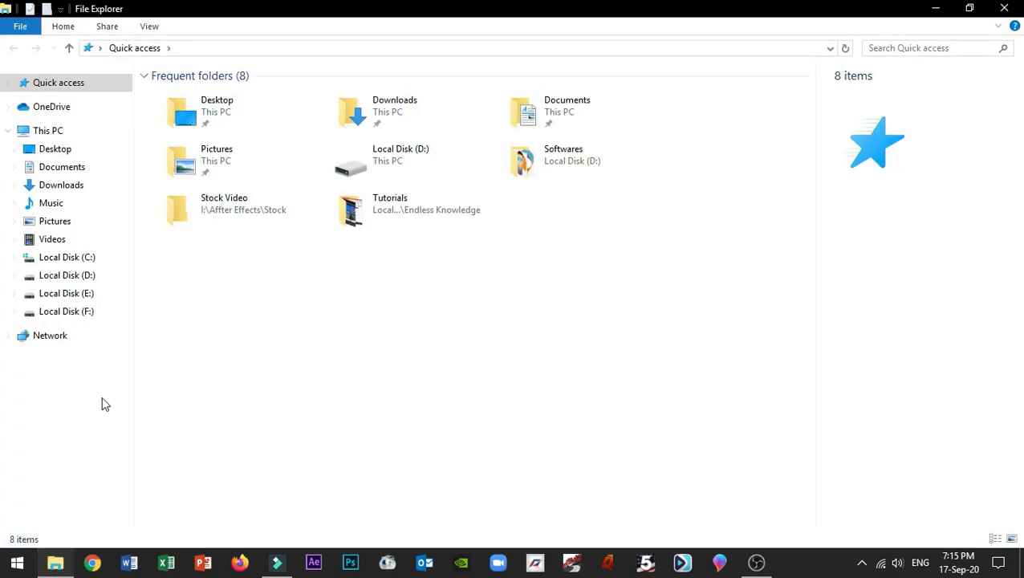
left_click(84, 238)
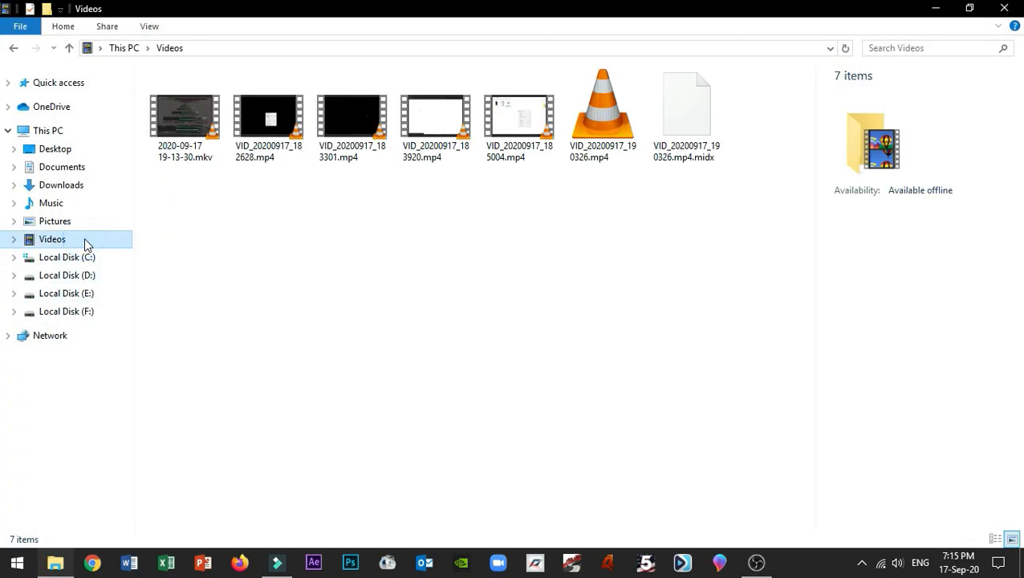
left_click(305, 235)
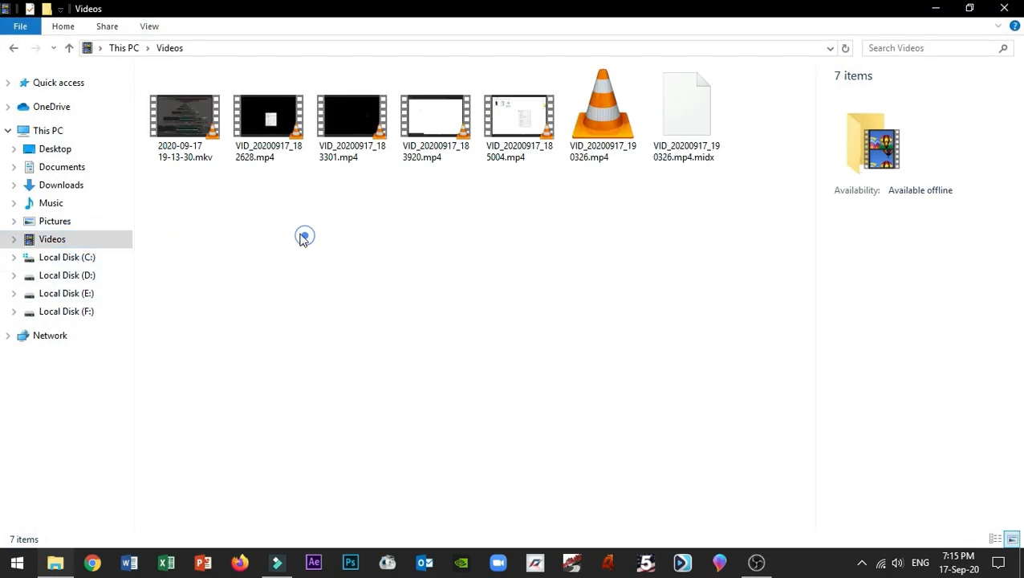
left_click(205, 124)
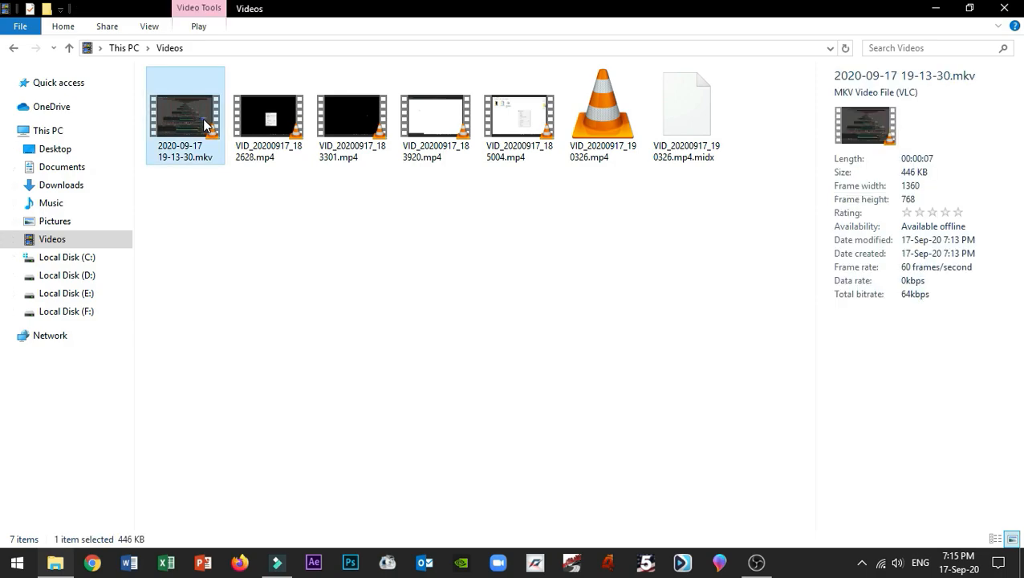
double_click(205, 124)
scroll(846, 353, "up", 4)
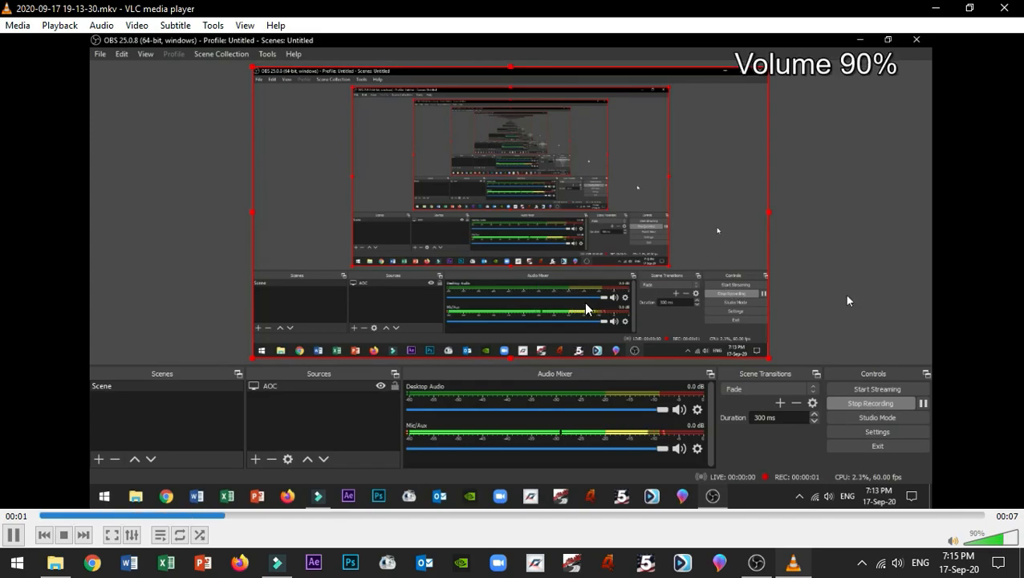
scroll(848, 299, "up", 1)
scroll(847, 299, "up", 1)
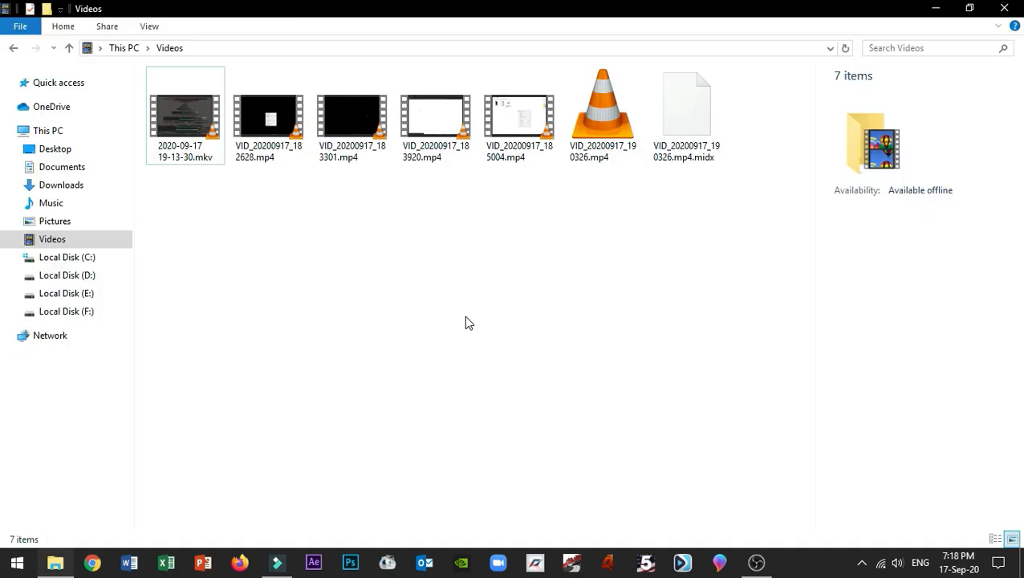
left_click(756, 561)
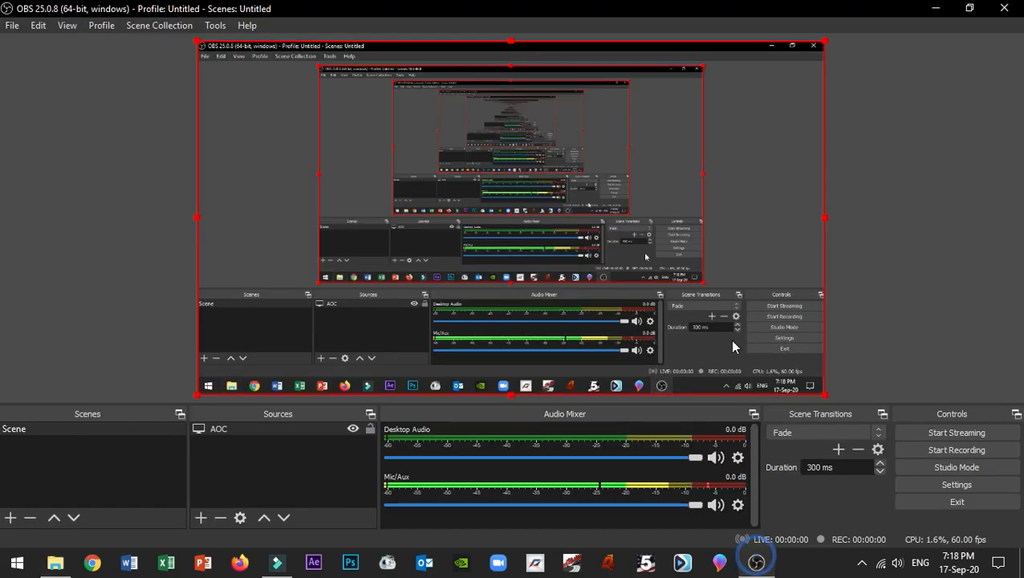